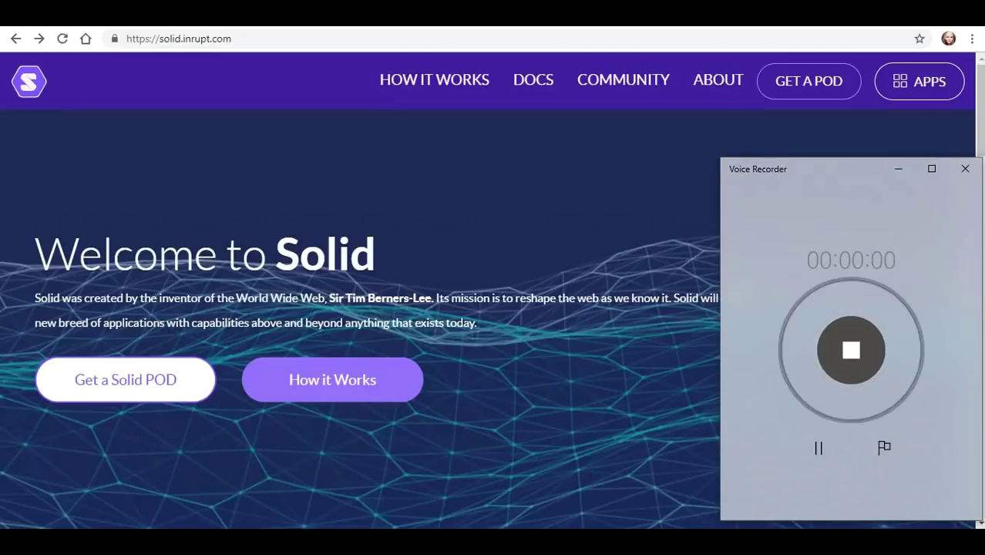
- Open the How it Works page from the Solid home page
click(897, 169)
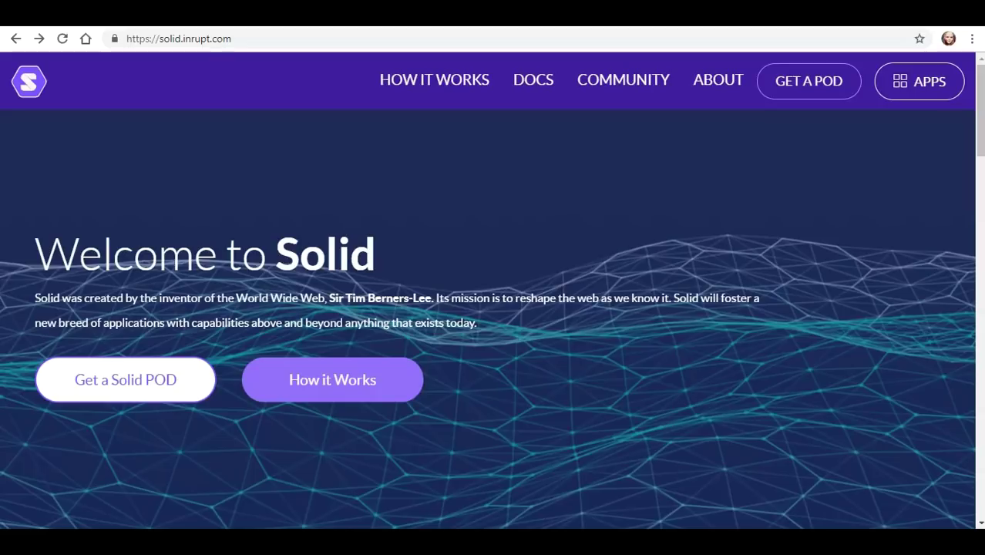
drag(231, 39, 131, 38)
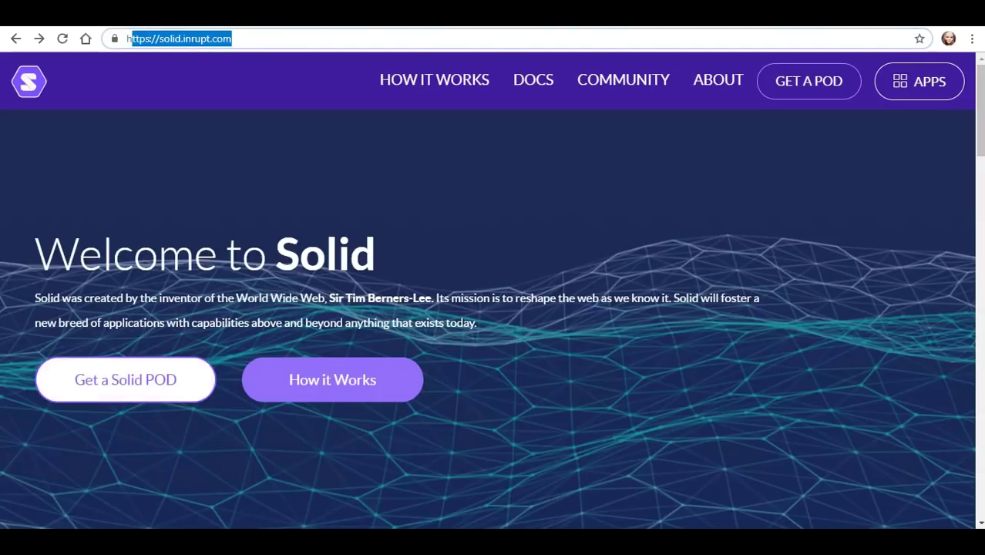
scroll(488, 346, down, 1)
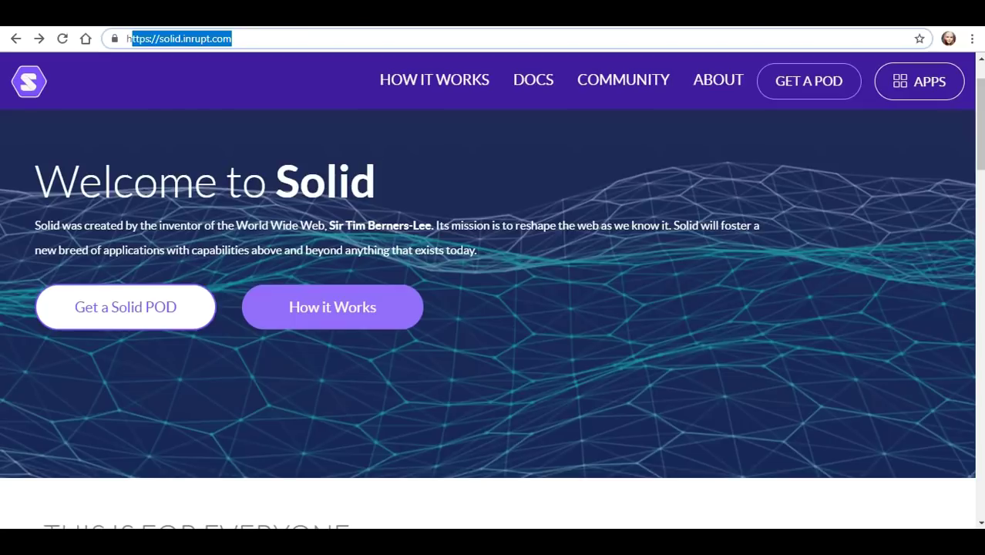
click(332, 307)
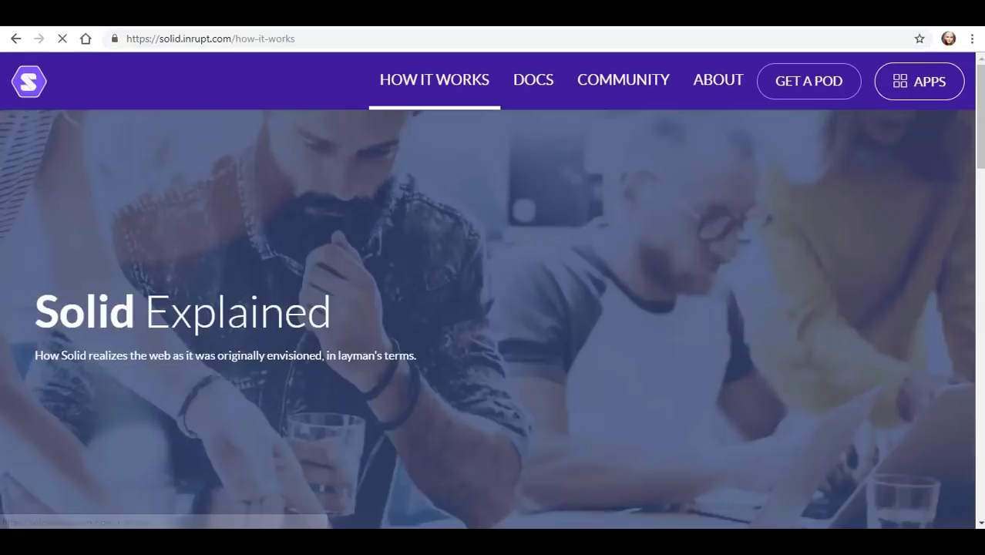
- Read the Solid Explained page on data ownership, personal storage and identity, highlighting the heading about the POD providing your identity
scroll(332, 307, down, 1)
scroll(493, 308, down, 5)
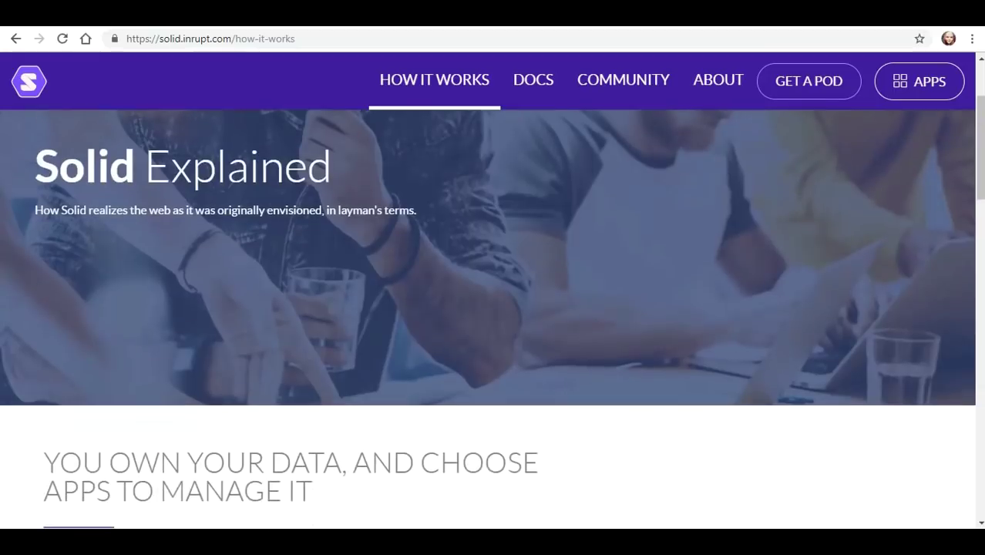
scroll(492, 318, down, 1)
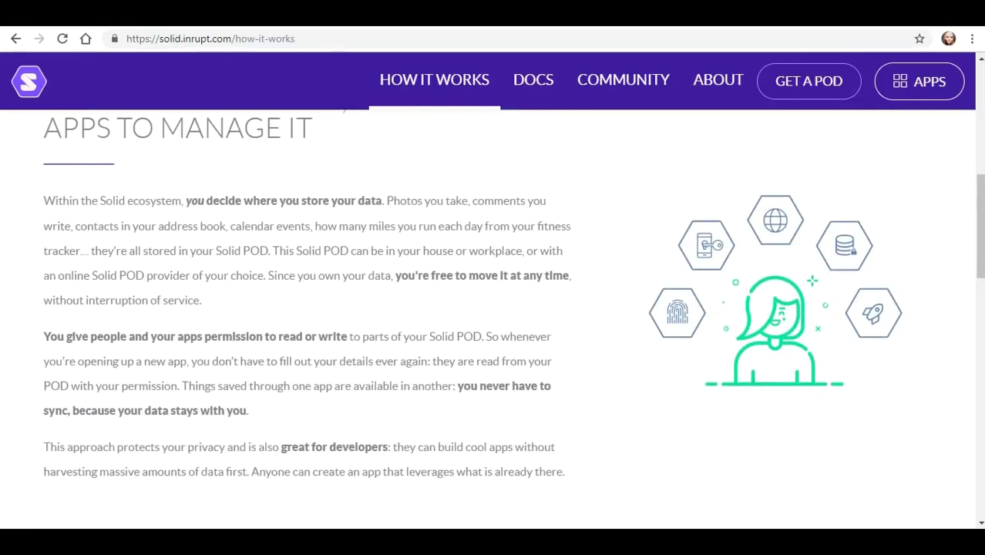
scroll(493, 316, down, 5)
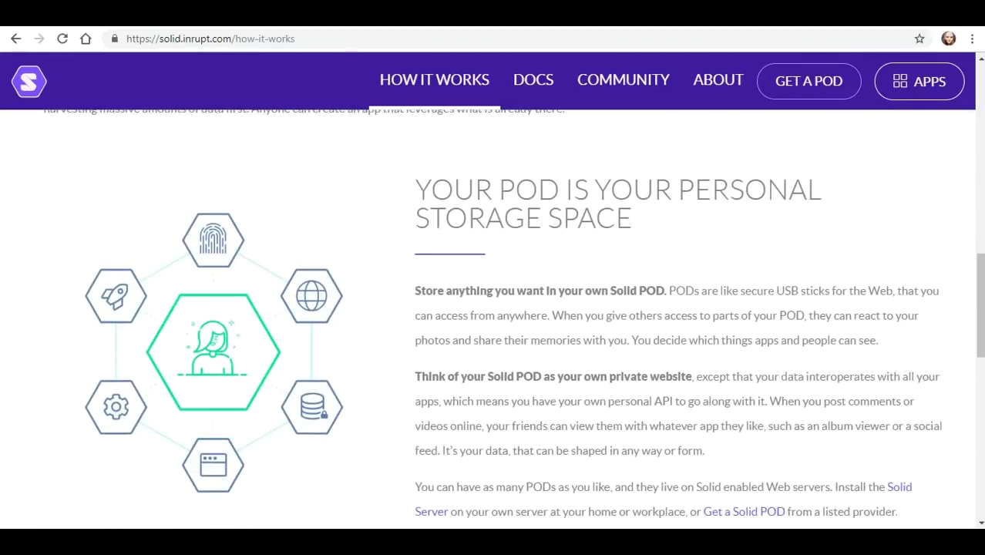
scroll(493, 316, down, 6)
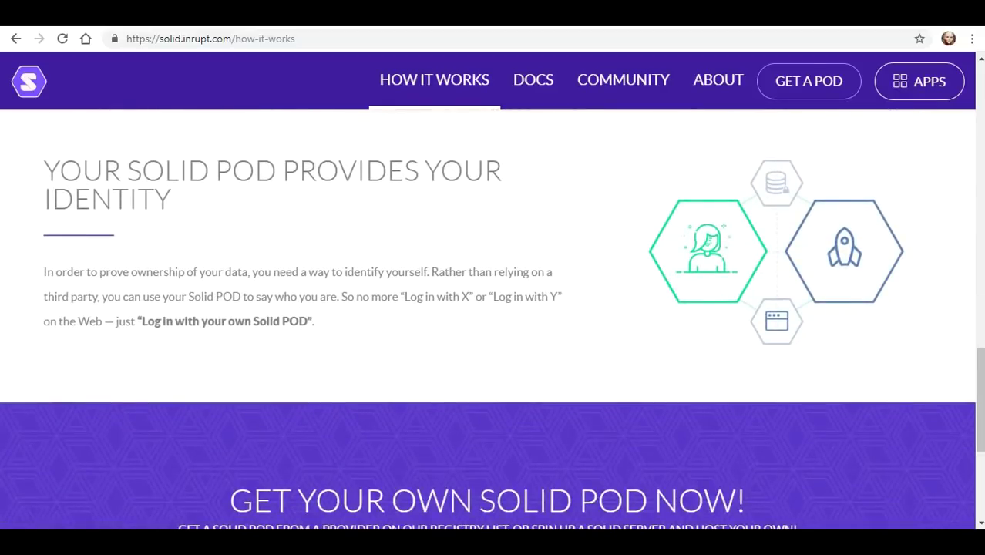
drag(44, 170, 172, 199)
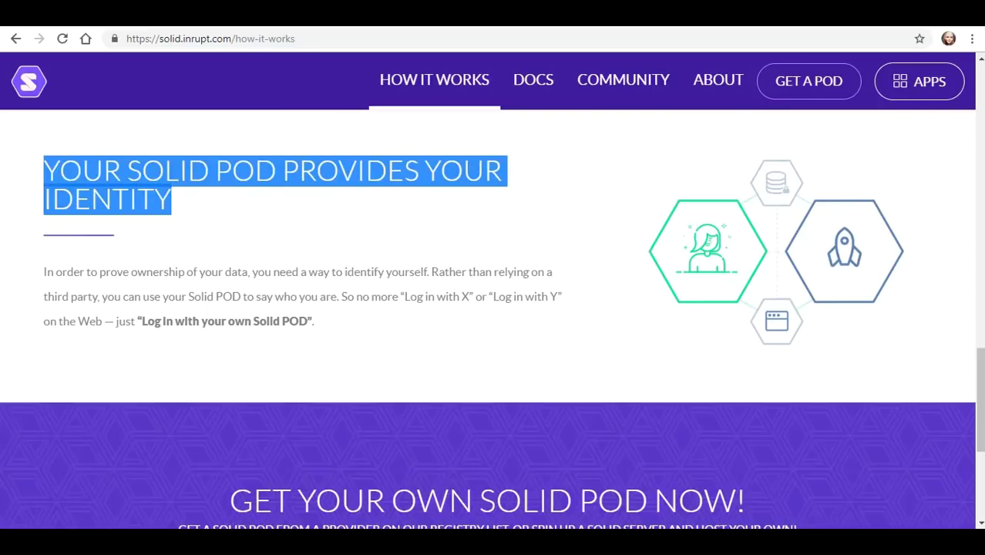
scroll(493, 316, down, 4)
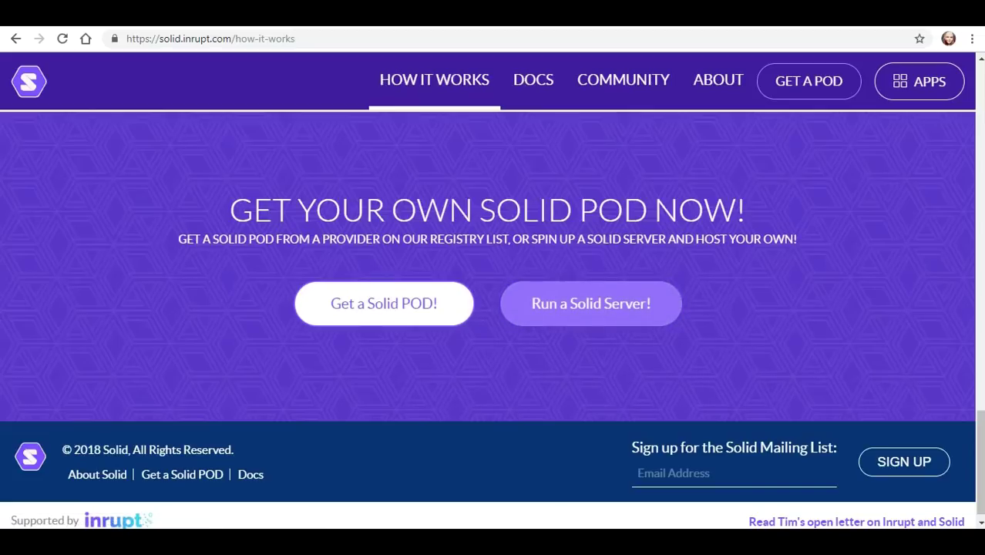
- Open the page for getting a Solid POD and choose Inrupt as the provider
click(384, 303)
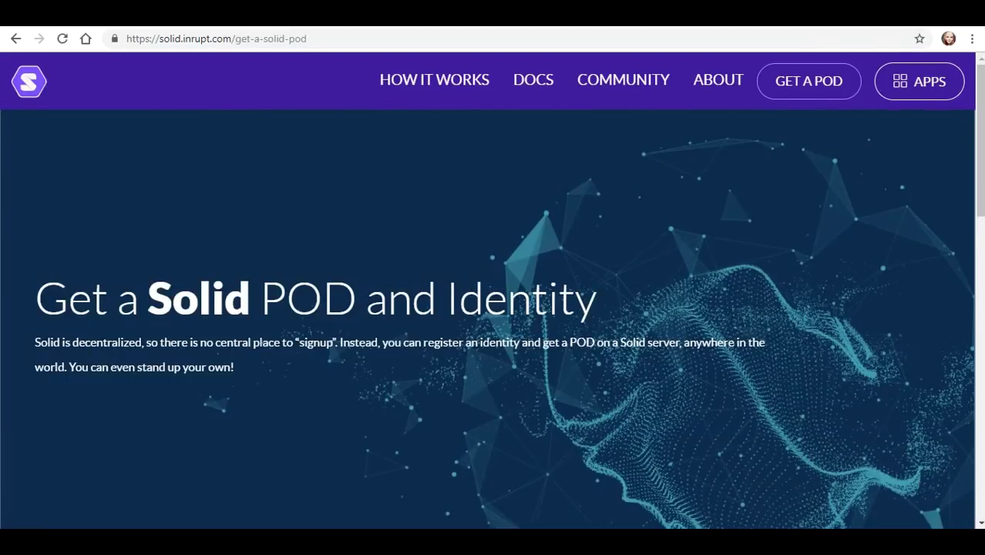
scroll(487, 319, down, 2)
scroll(487, 319, down, 5)
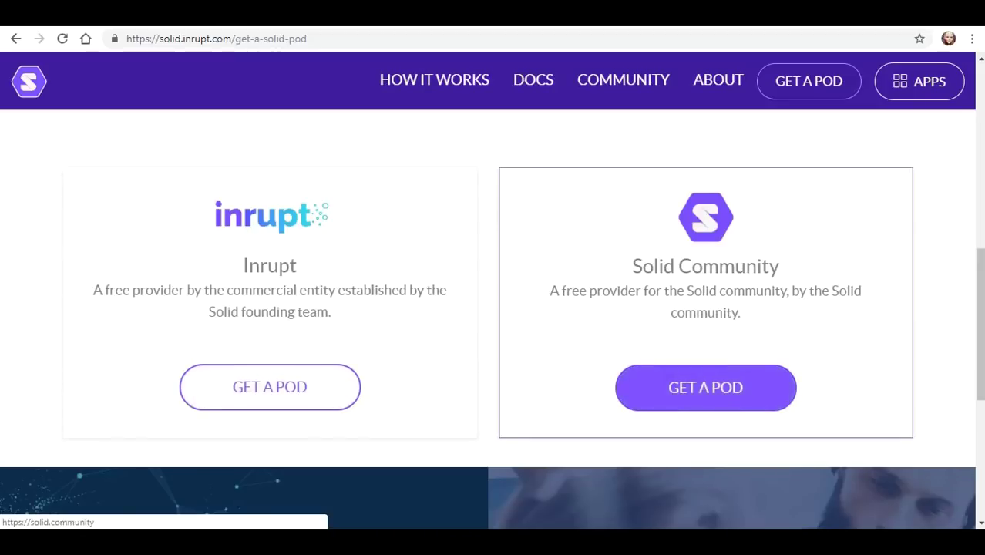
click(269, 387)
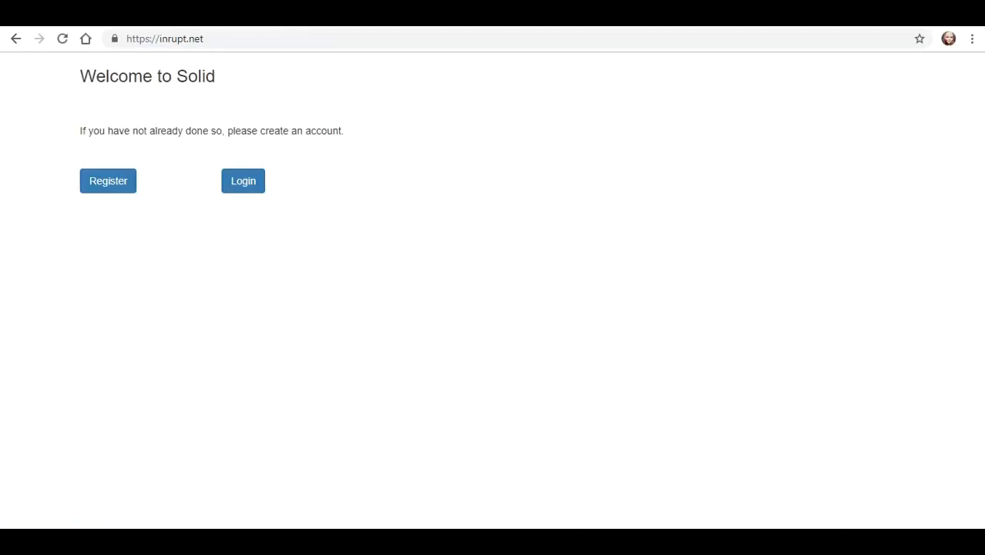
- Try to log in at the Inrupt provider with the username Youtube and the account password
click(242, 180)
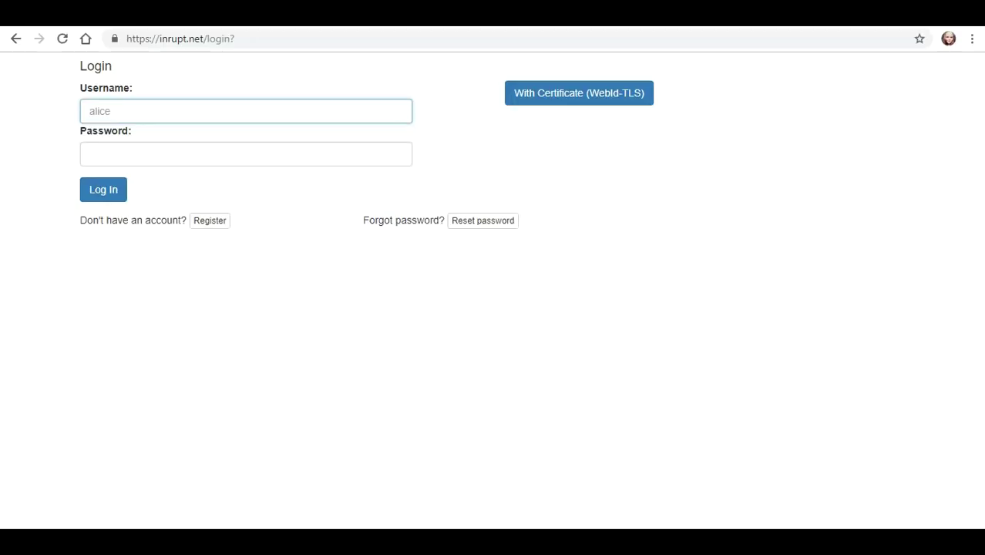
text(Youtube)
click(90, 154)
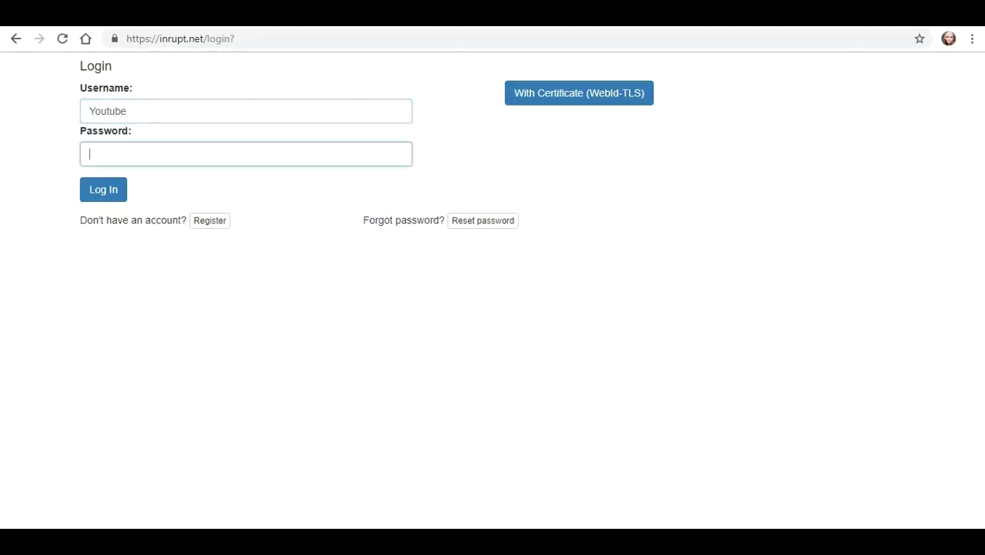
text(••••••)
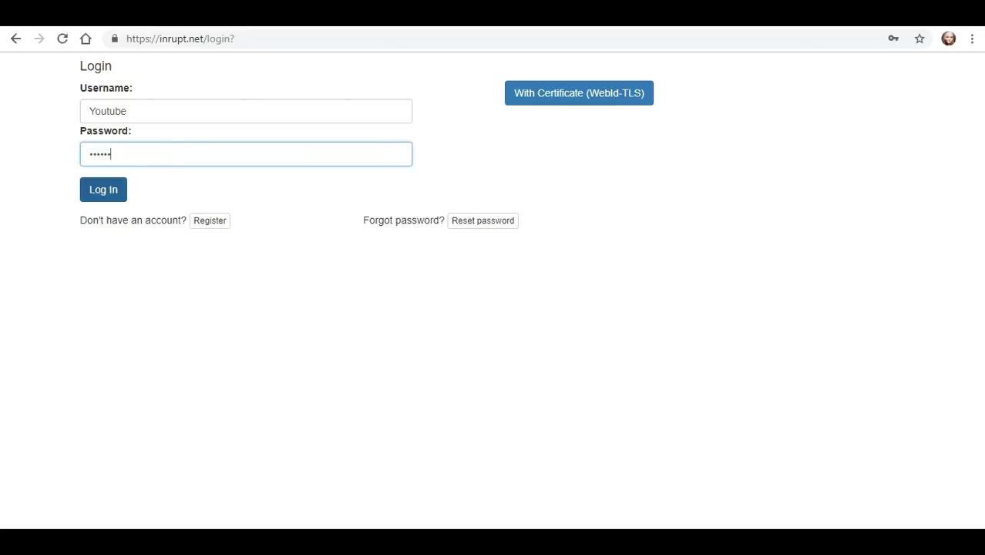
key(Return)
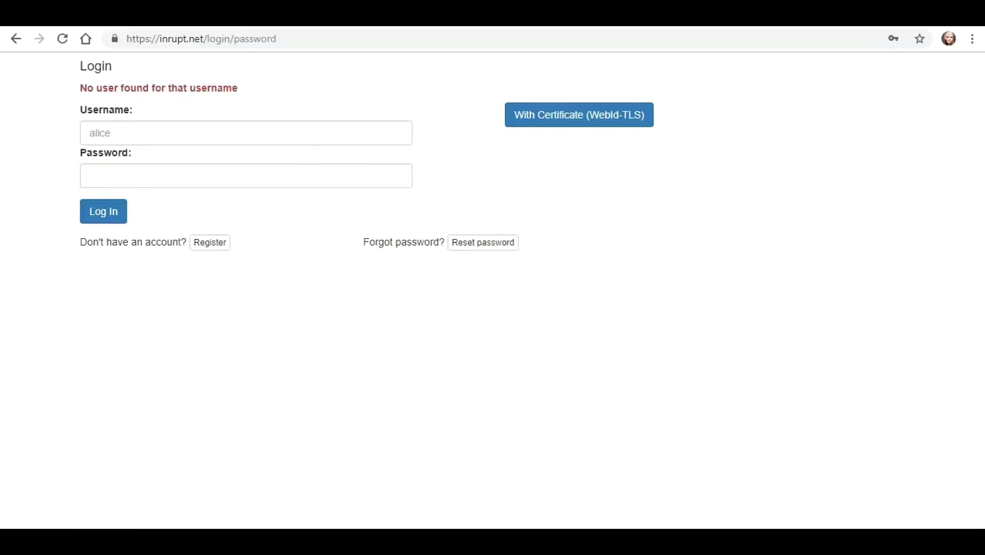
- Return to the POD provider list and log in at Solid Community with the prefilled credentials
click(15, 38)
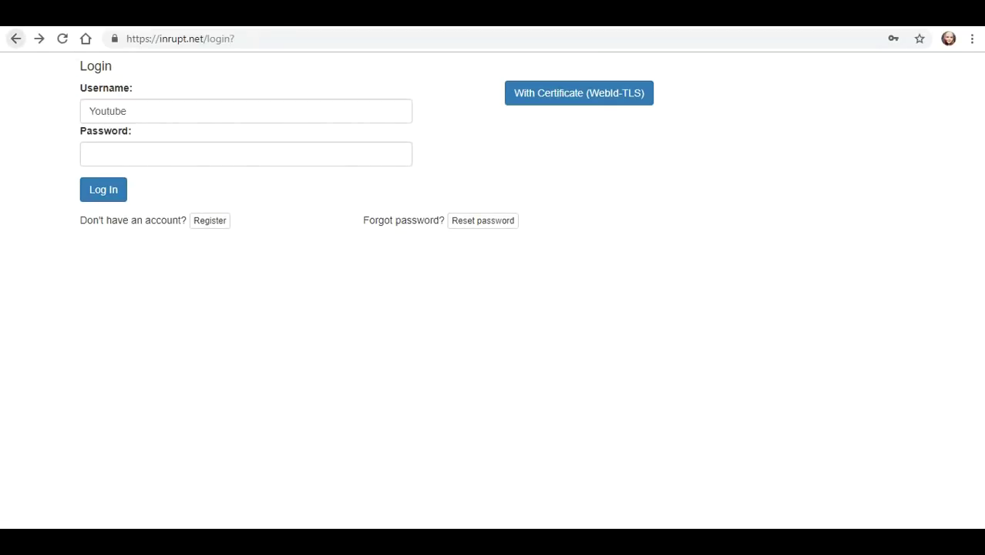
click(16, 39)
click(15, 38)
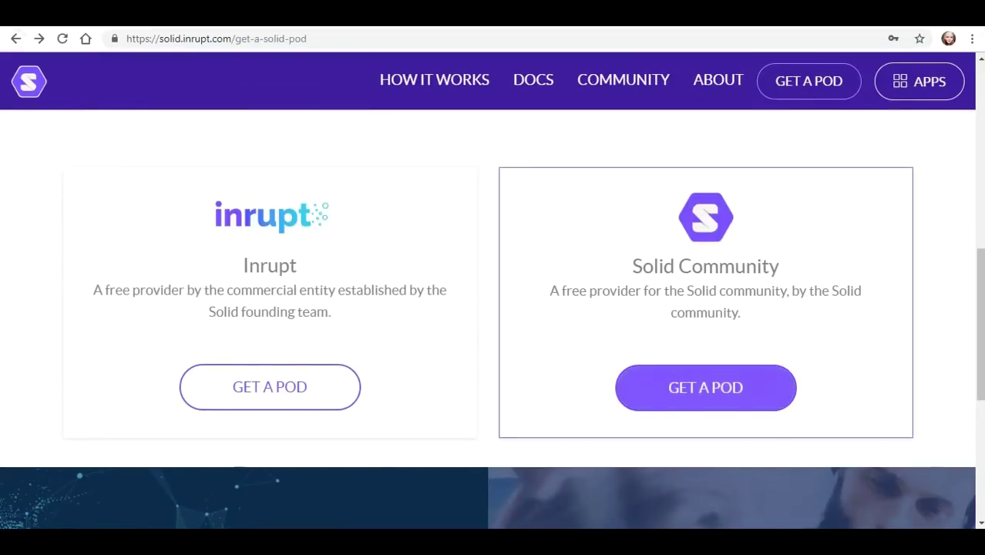
click(705, 387)
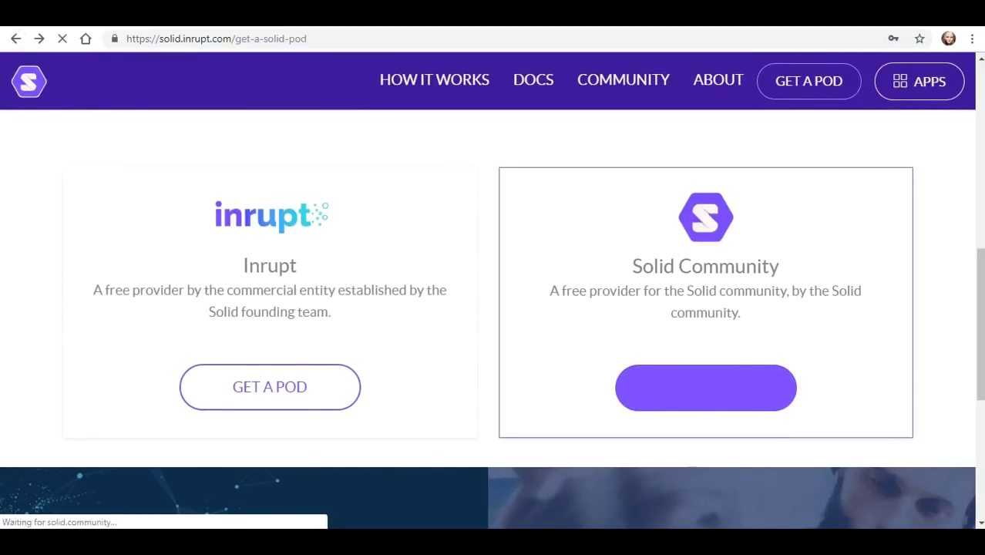
click(243, 180)
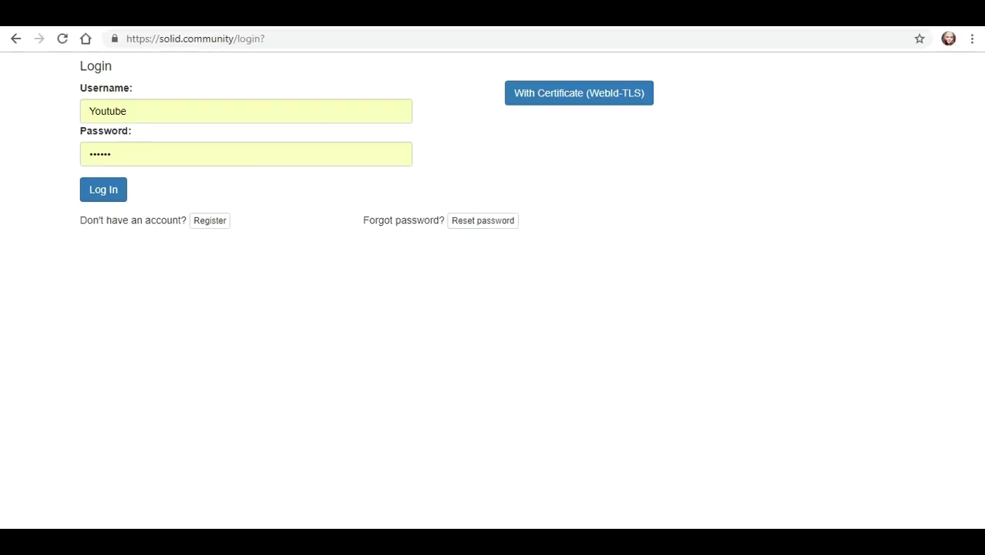
click(103, 190)
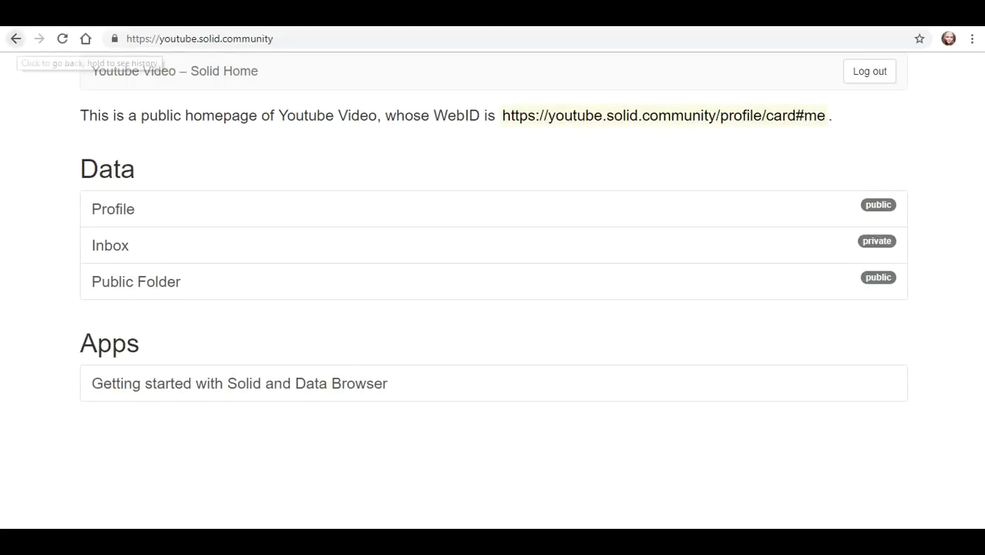
- Go back to the Inrupt provider site and open its account registration form
click(16, 39)
click(16, 39)
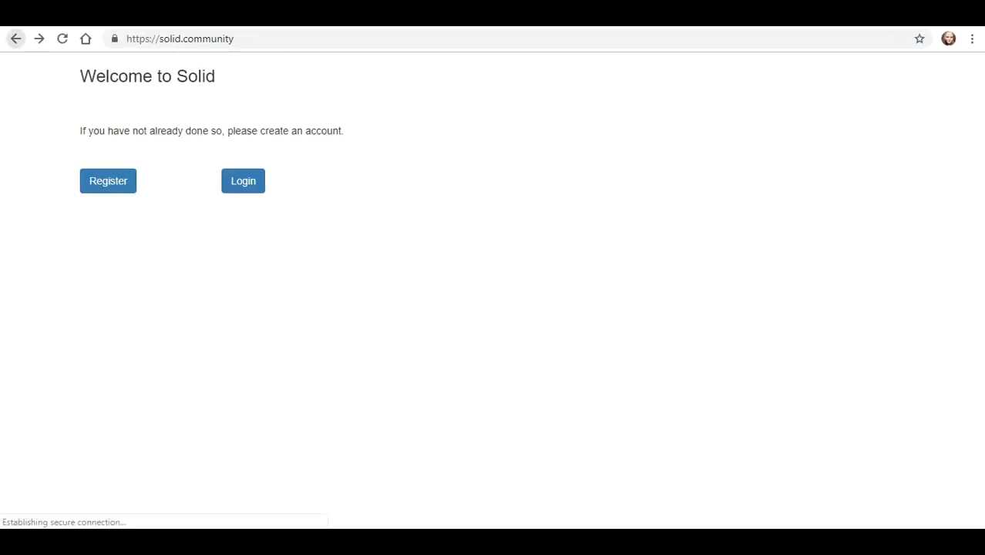
click(16, 38)
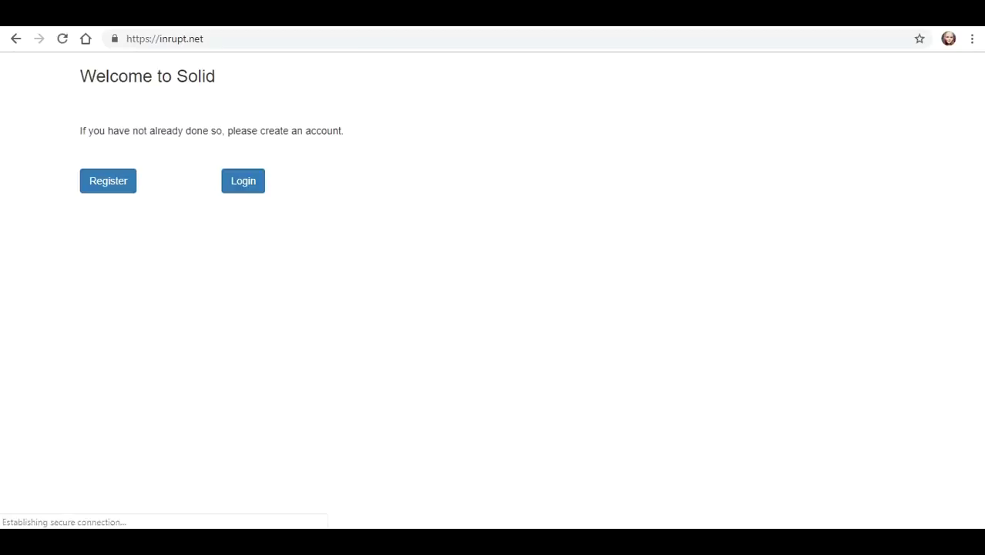
click(108, 180)
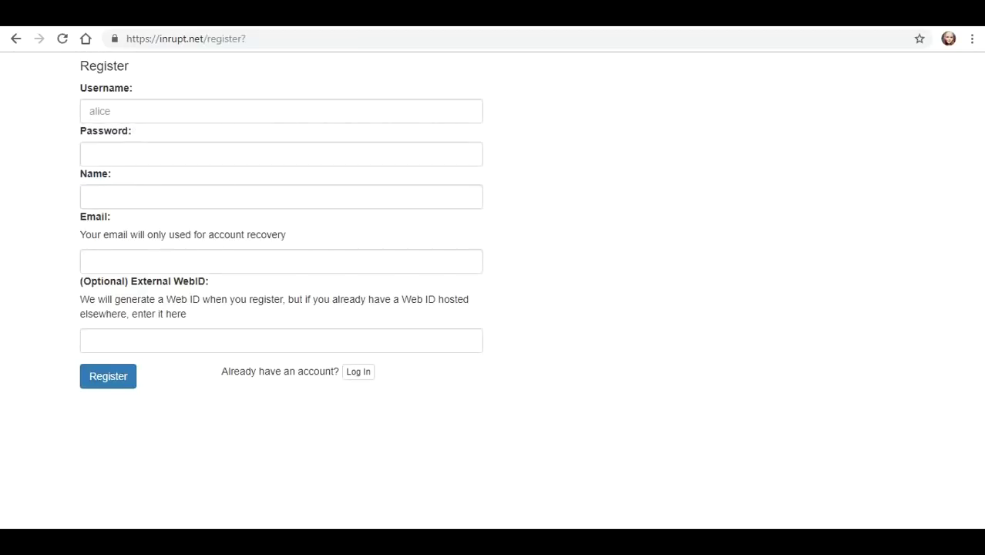
- Register with the username Youtube, the account password, the name Youtube Video and a recovery e-mail, without saving the password in the browser
text(Youtube)
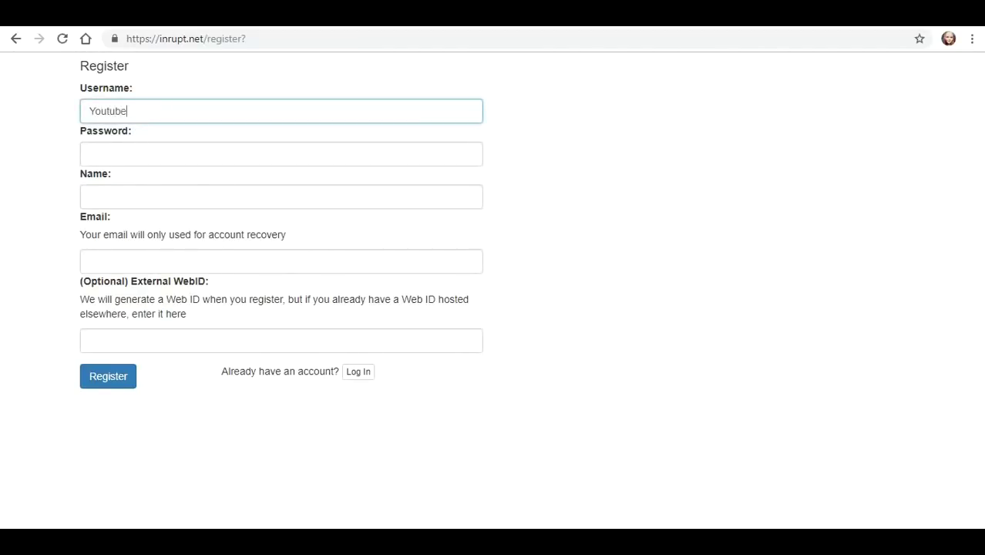
key(Tab)
text(******)
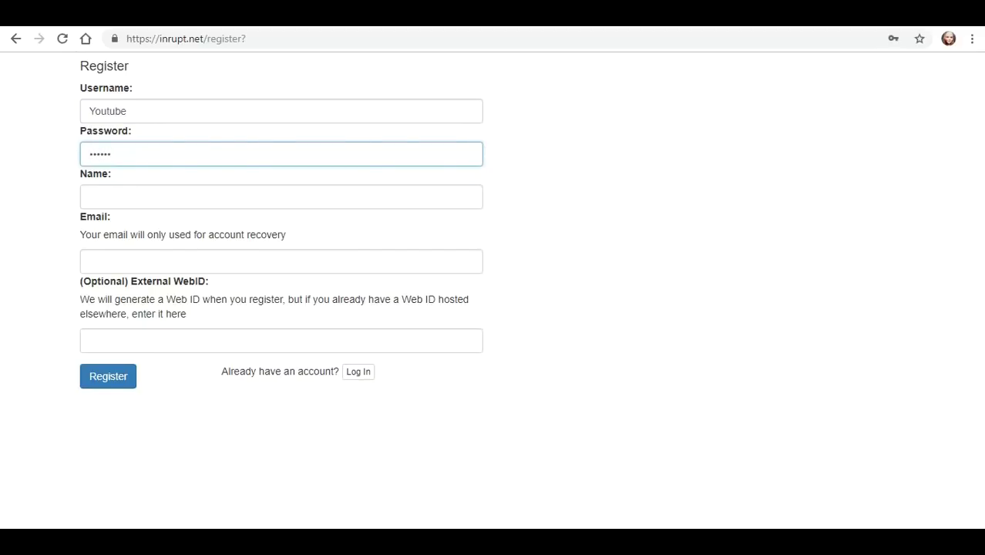
key(Tab)
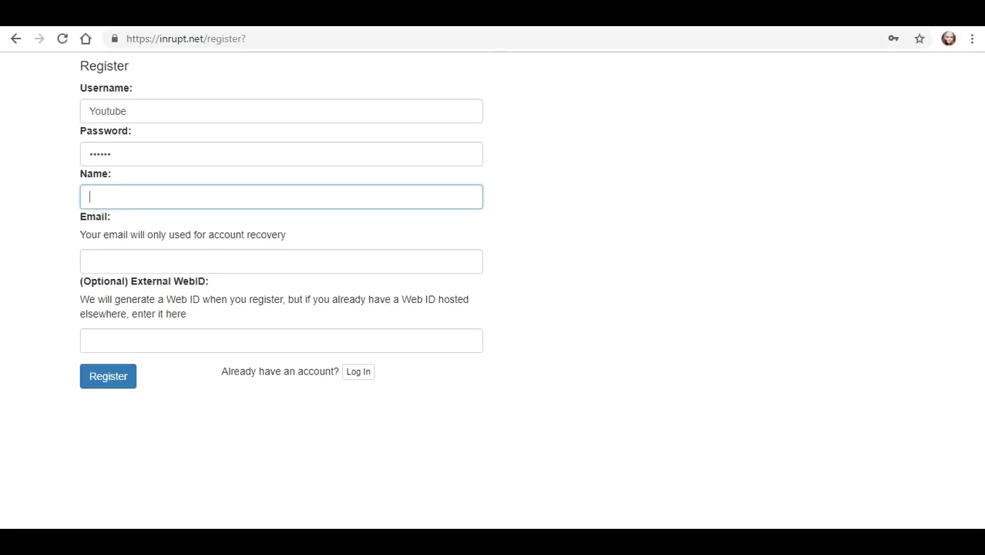
text(Youtube Video)
click(89, 261)
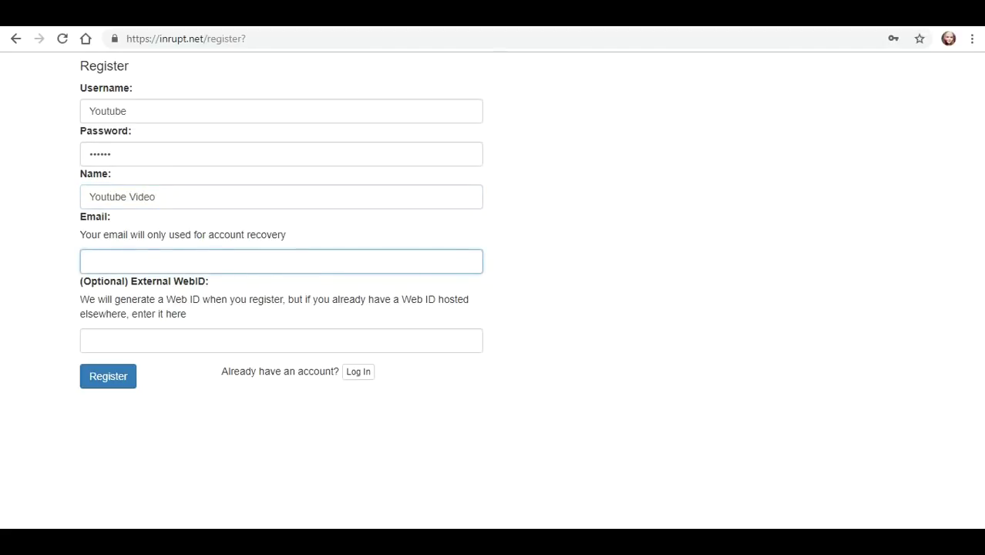
click(108, 376)
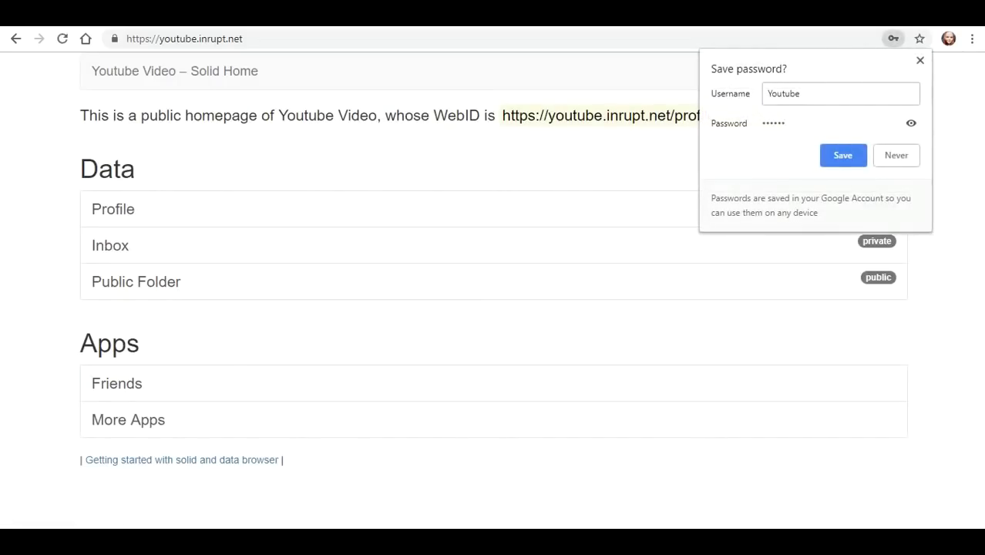
key(Escape)
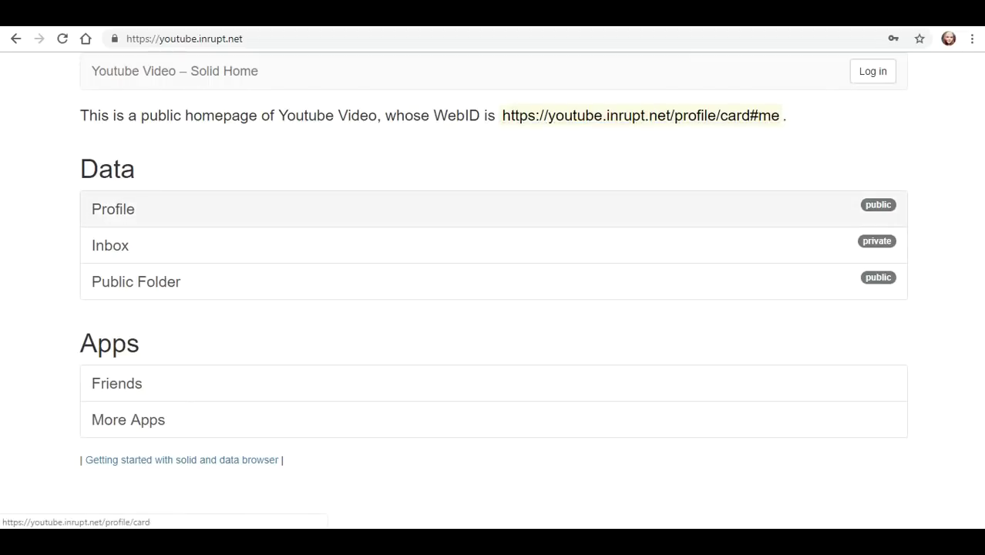
- Open the POD's public Profile card and view it as source and as RDF prefix-and-triple text
click(113, 208)
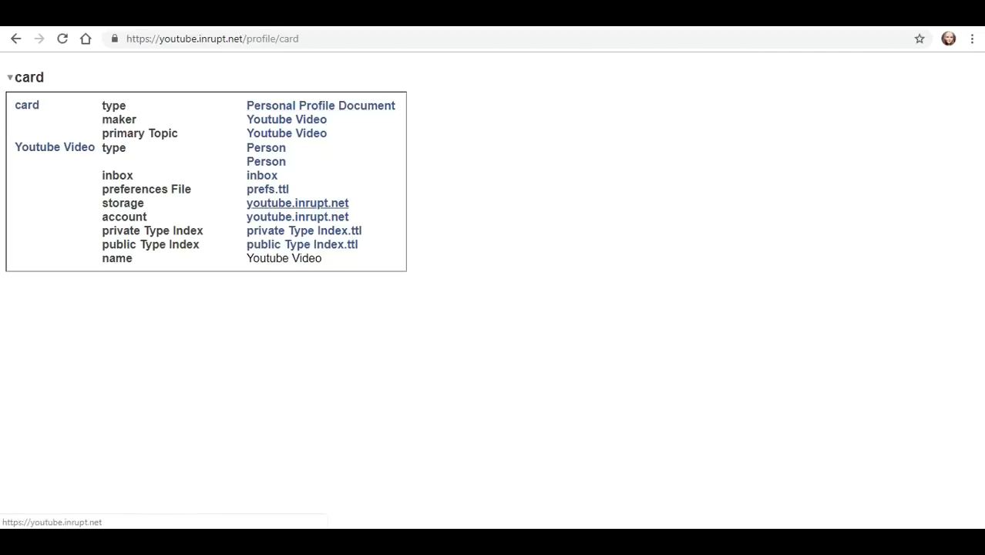
mouse_move(320, 77)
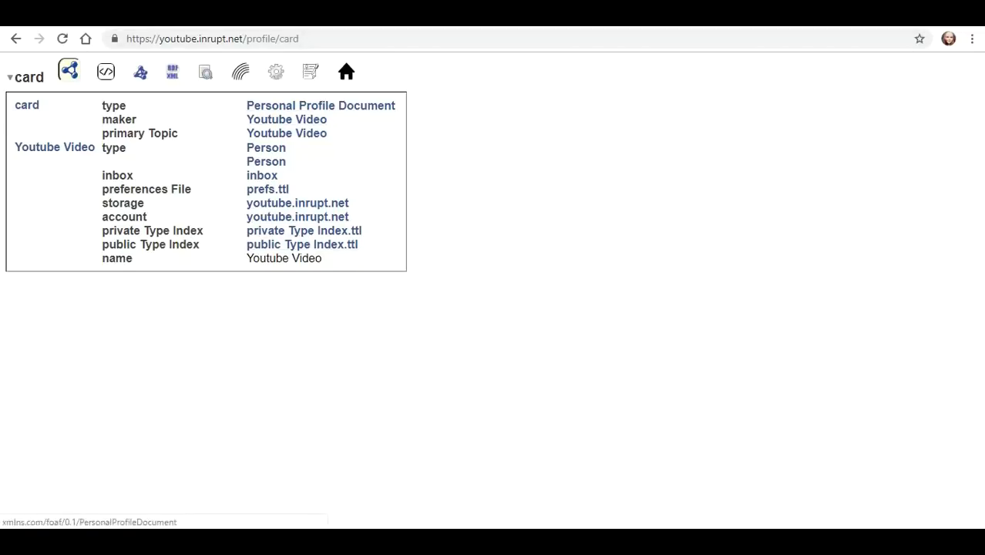
click(106, 71)
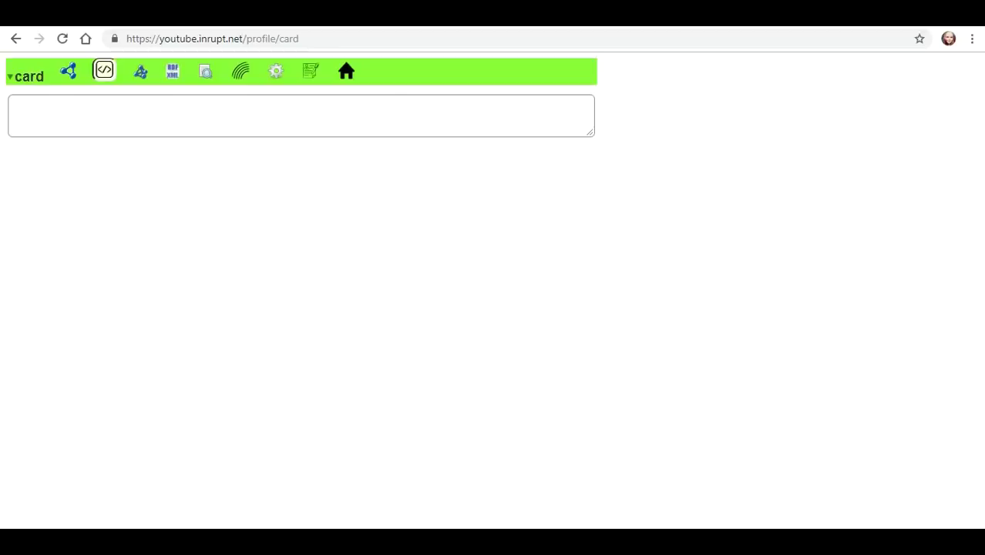
click(141, 71)
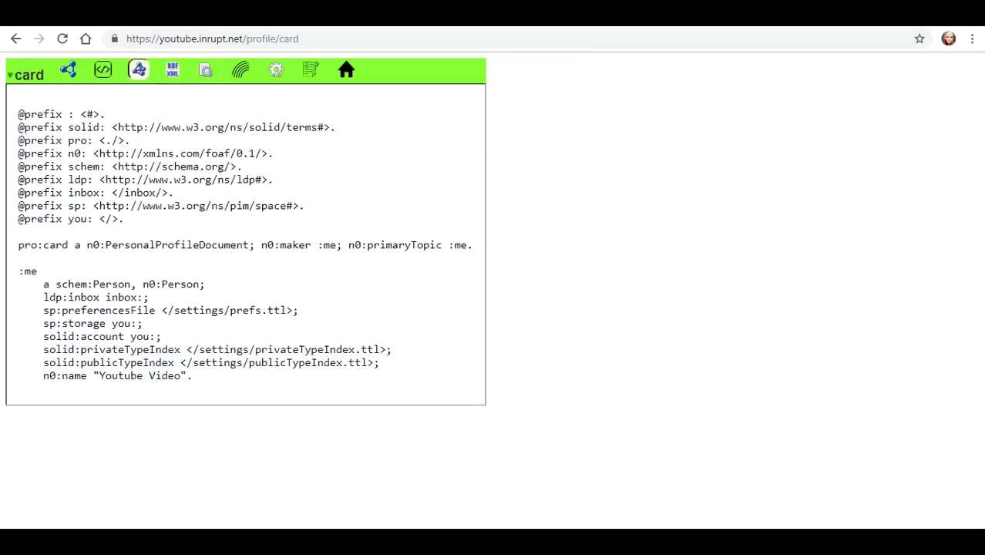
- View the profile card as RDF/XML, then its properties, sharing, technical details, profile editing and data content views
click(173, 71)
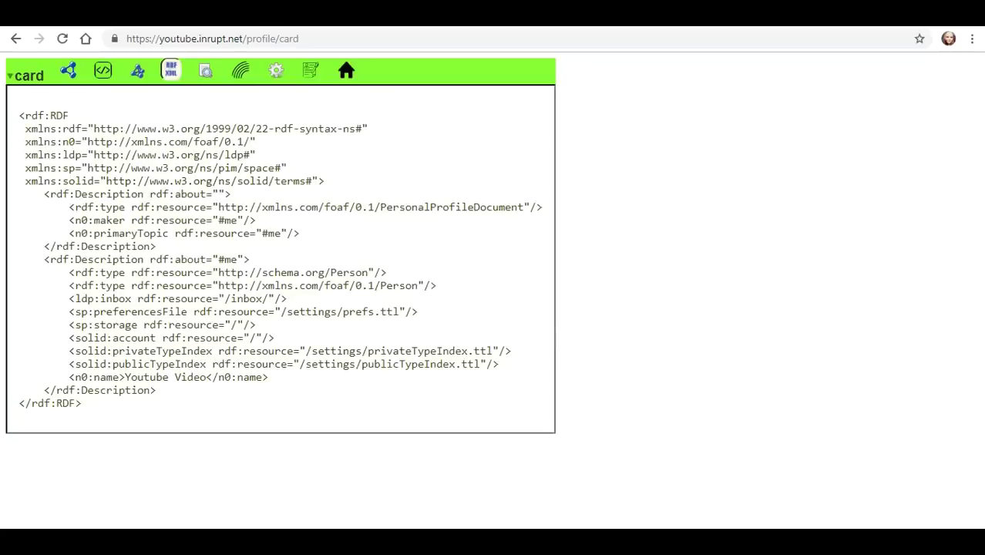
click(204, 70)
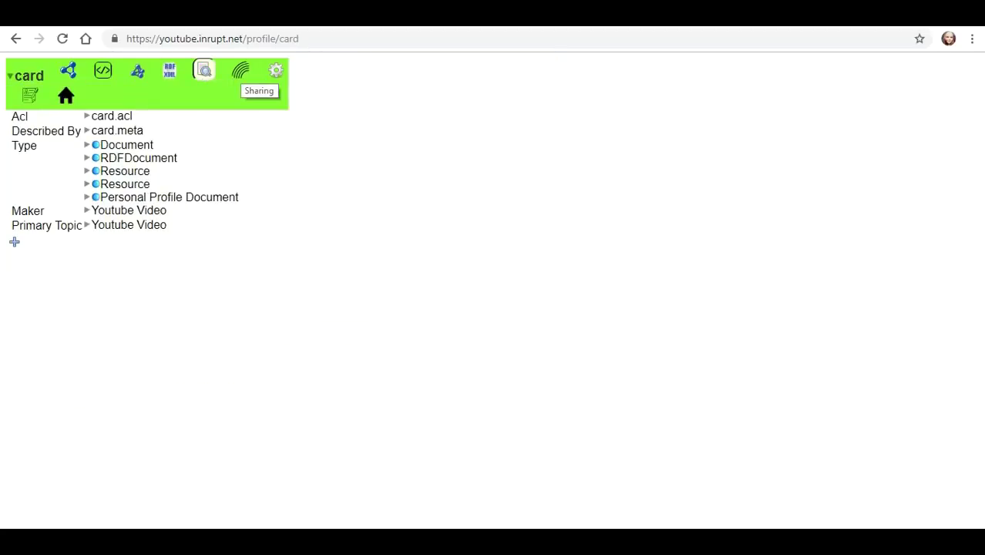
click(240, 71)
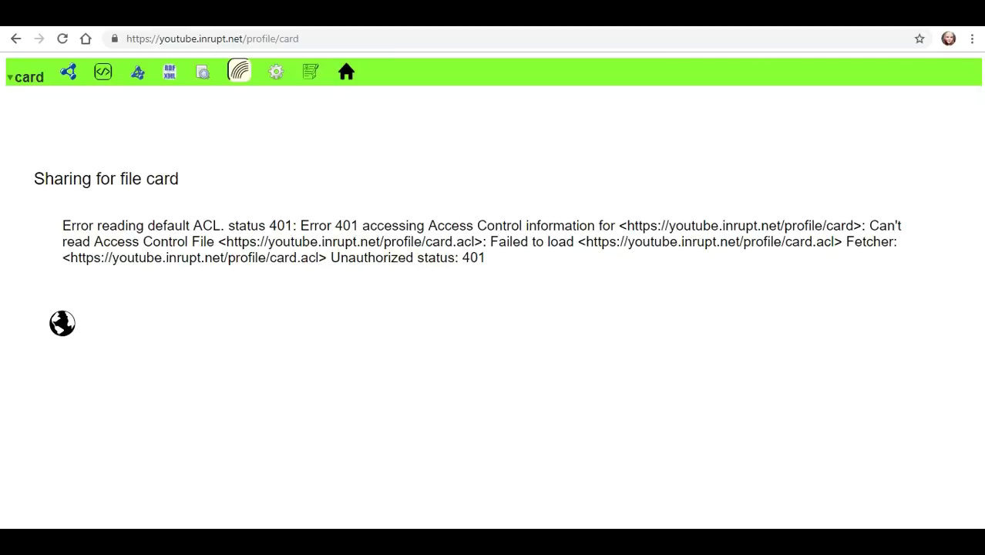
click(276, 70)
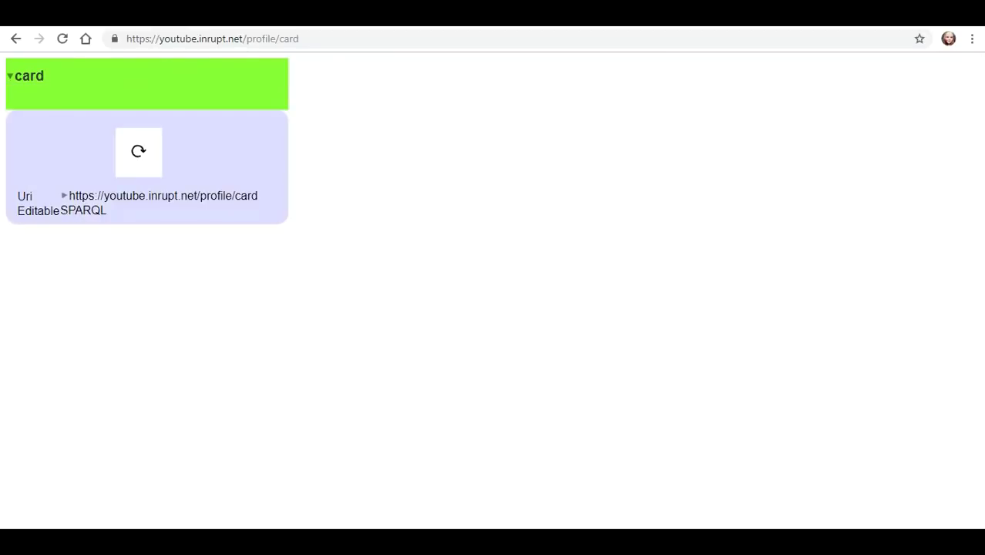
click(31, 96)
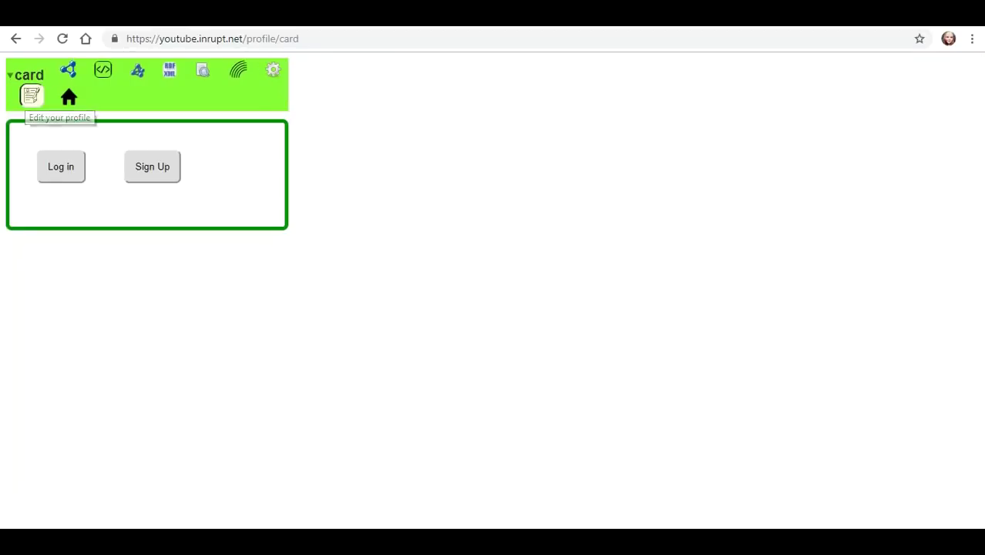
click(68, 71)
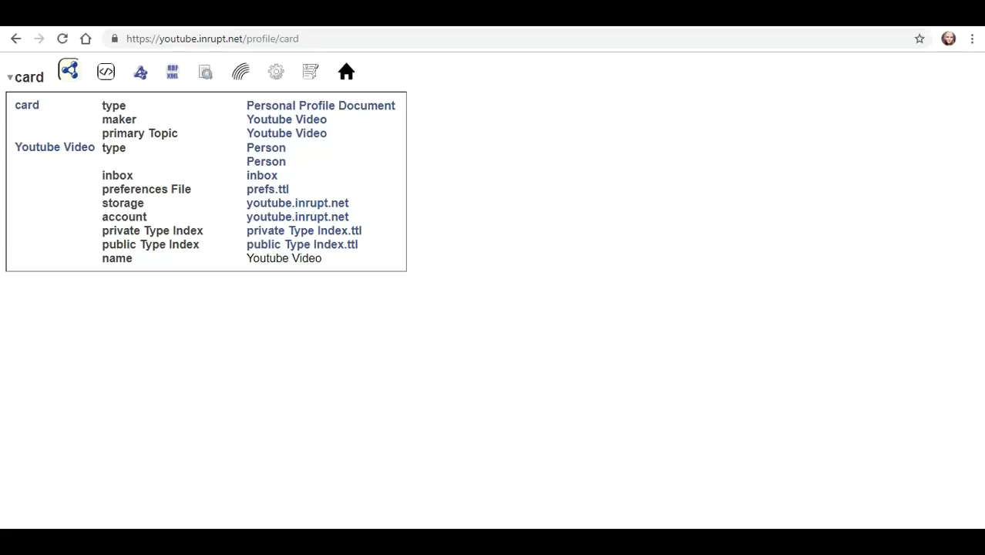
- Open the card's home view, expand the options for creating a new thing and try the notepad option
click(346, 71)
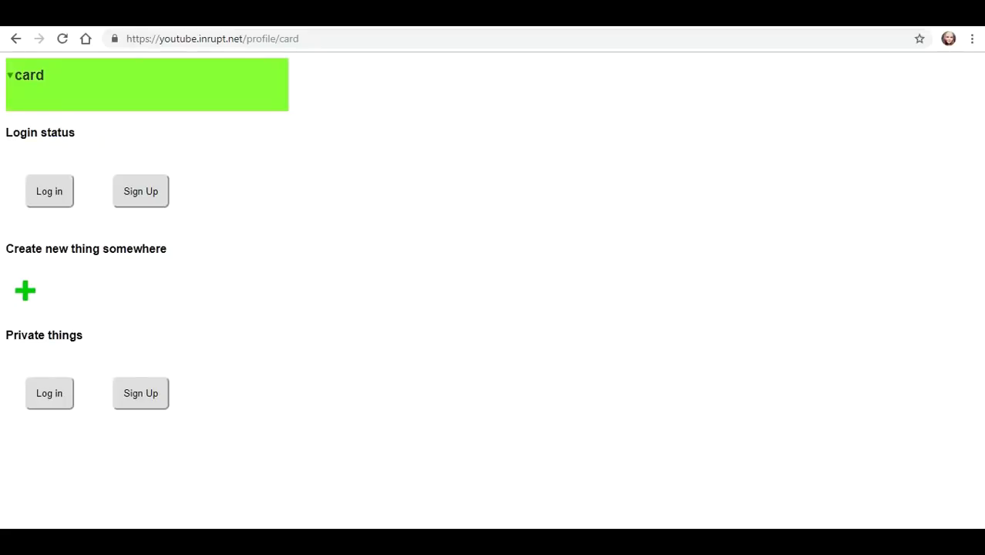
click(29, 286)
click(65, 265)
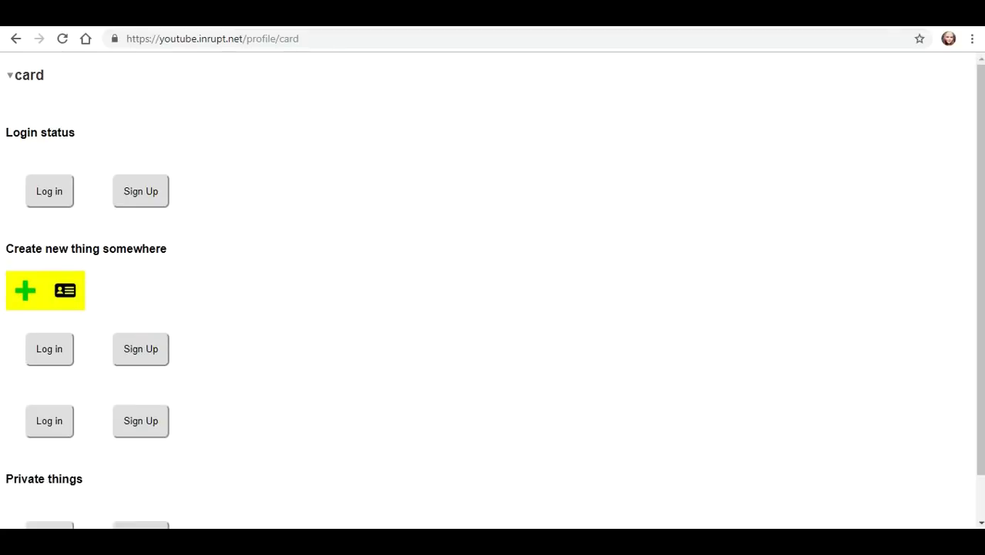
scroll(493, 293, down, 1)
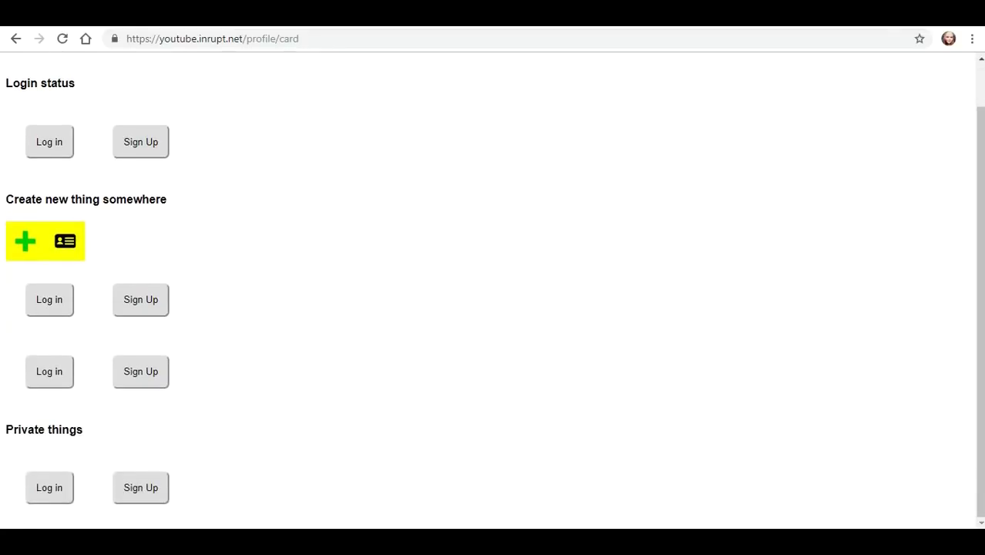
click(25, 241)
click(24, 241)
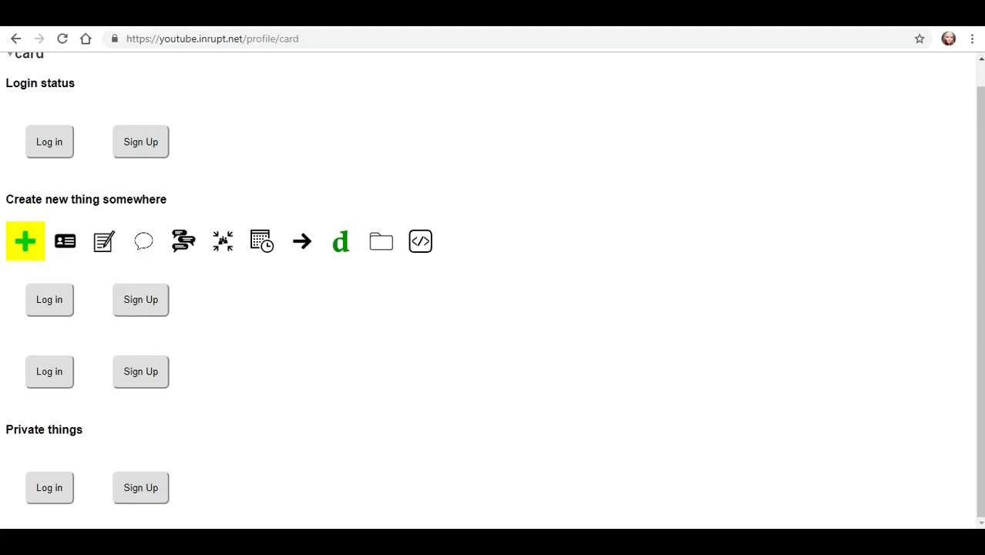
click(104, 240)
scroll(493, 290, down, 1)
scroll(493, 290, up, 2)
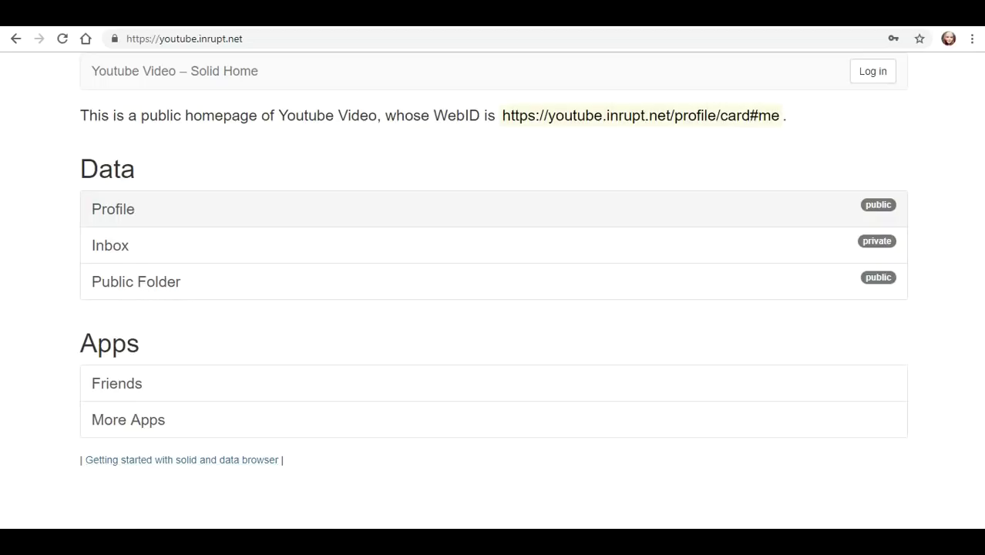
- Open the guide on getting started with Solid and the data browser, skim its README and close it
click(182, 460)
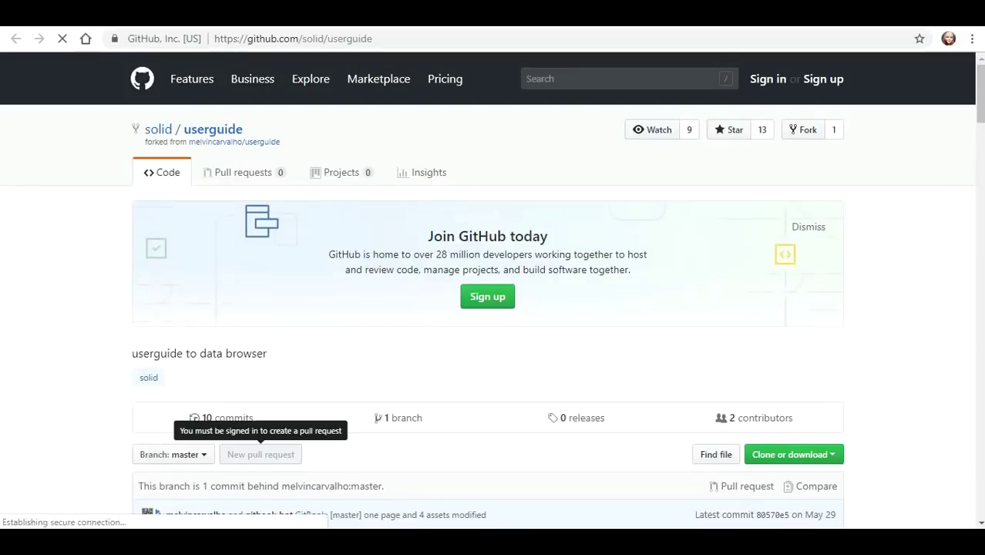
scroll(398, 416, down, 8)
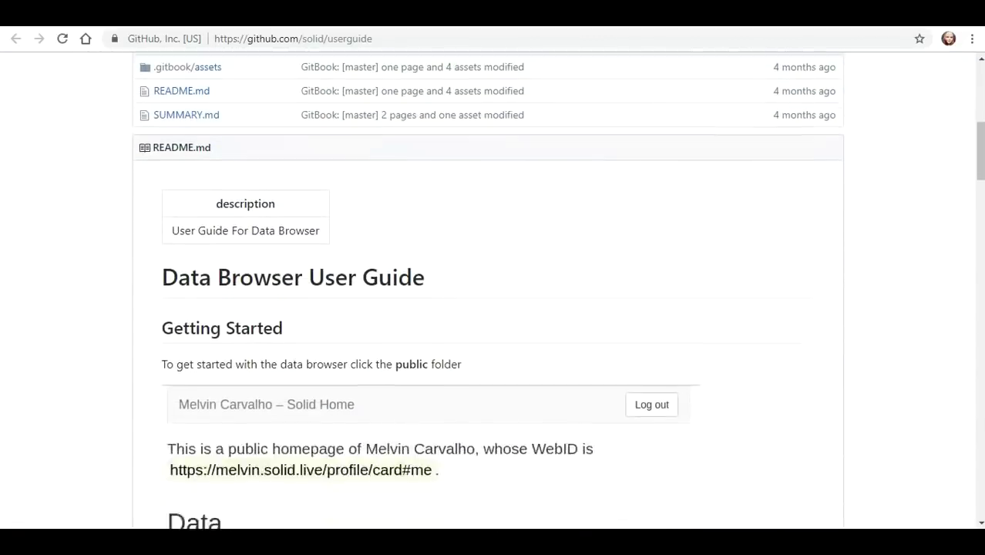
scroll(493, 309, down, 11)
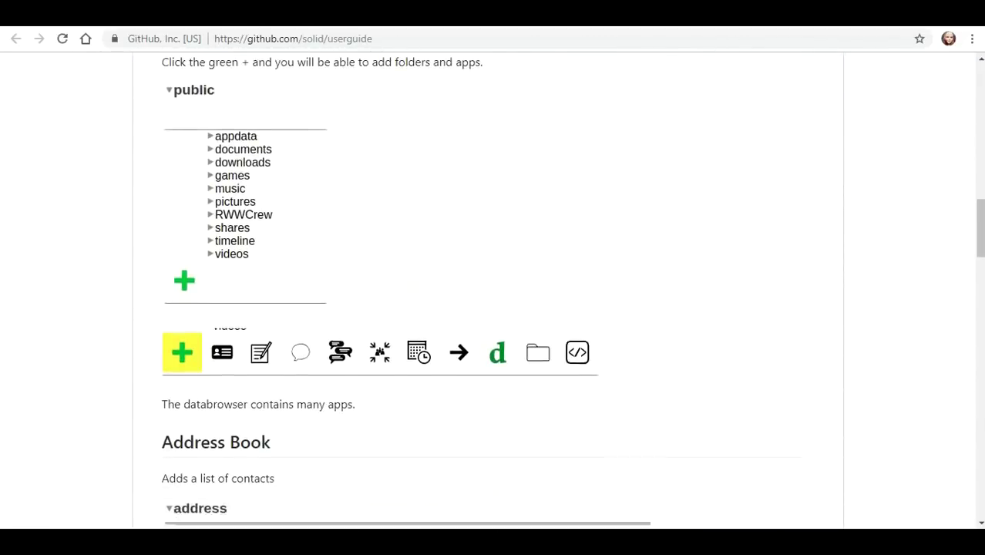
scroll(493, 290, up, 19)
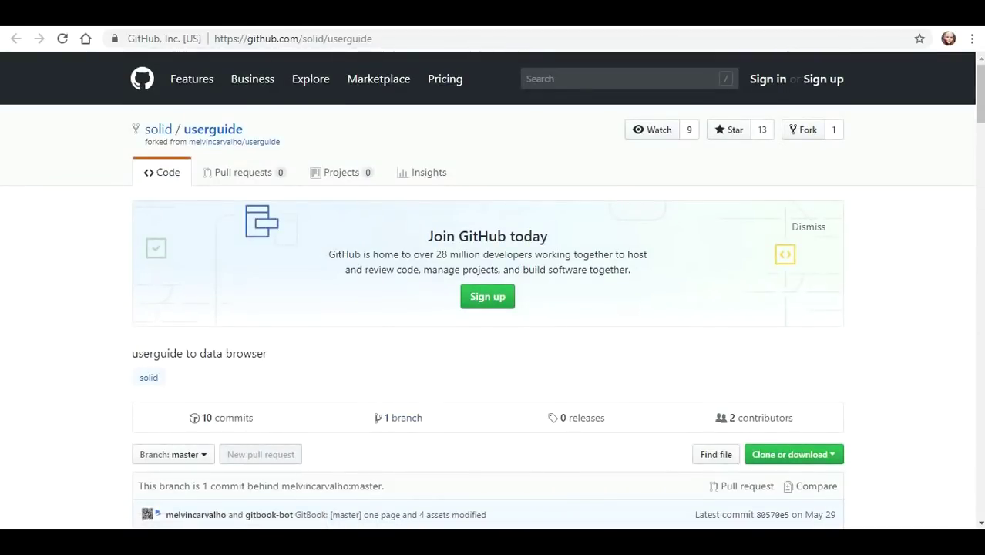
key(ctrl+w)
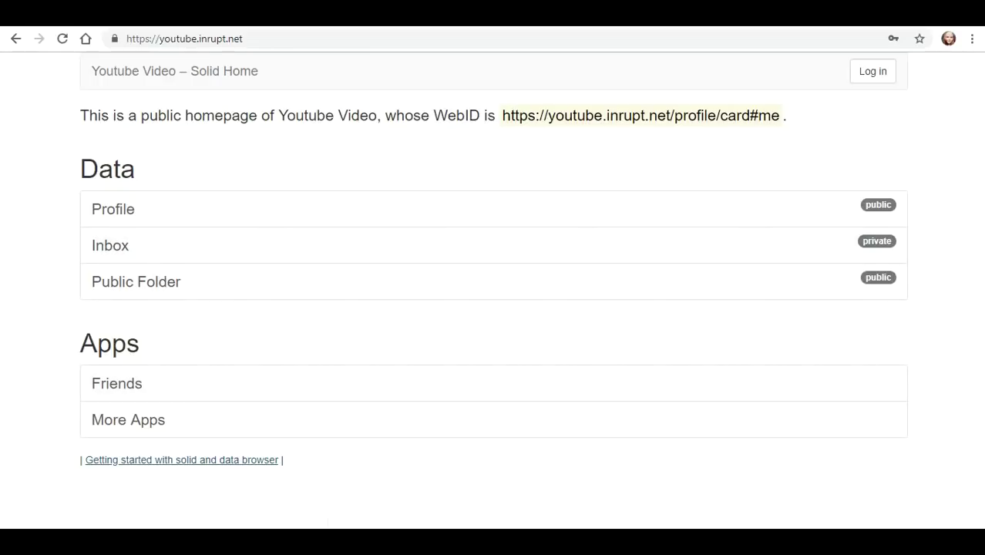
click(117, 383)
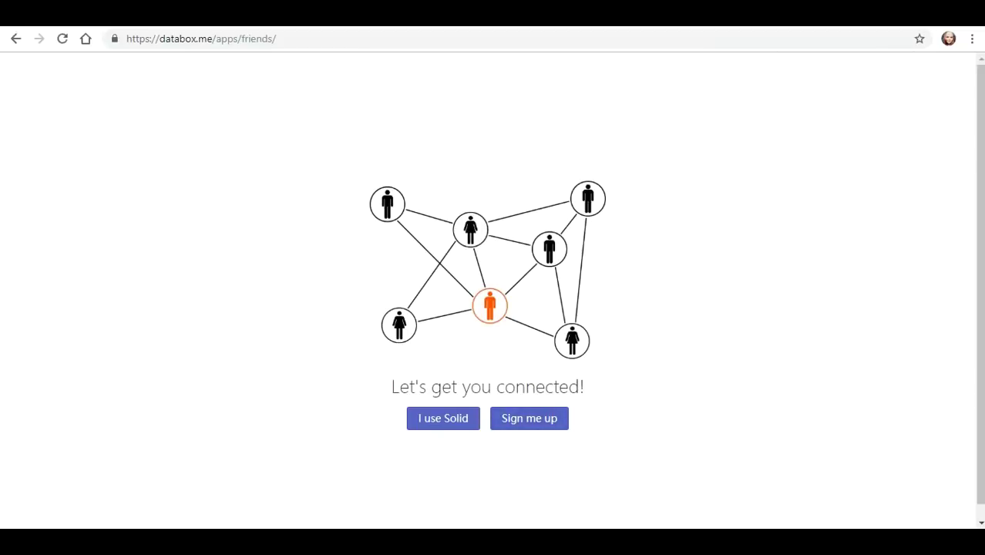
click(443, 418)
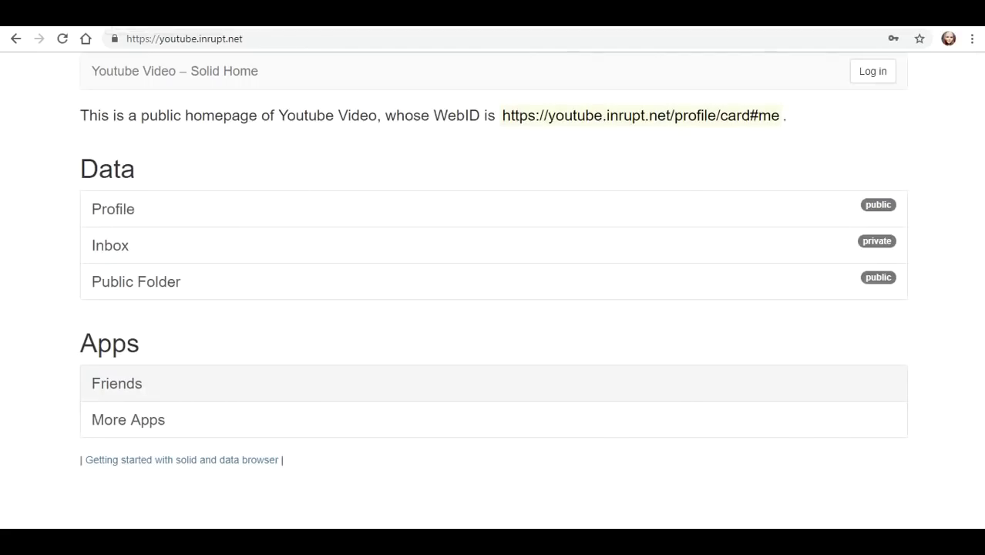
drag(509, 116, 550, 116)
drag(787, 115, 501, 115)
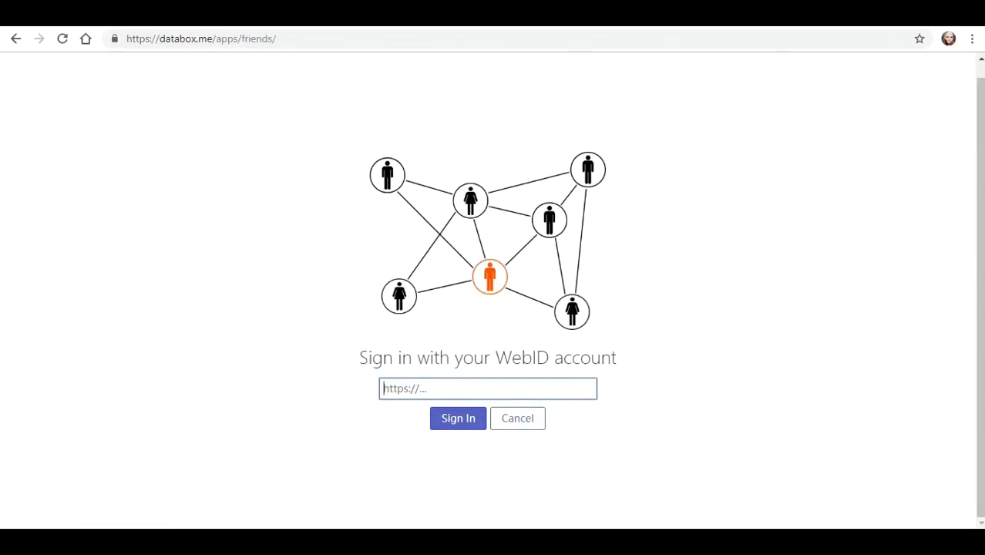
text(https://youtube.inrupt.net/profile/card#me)
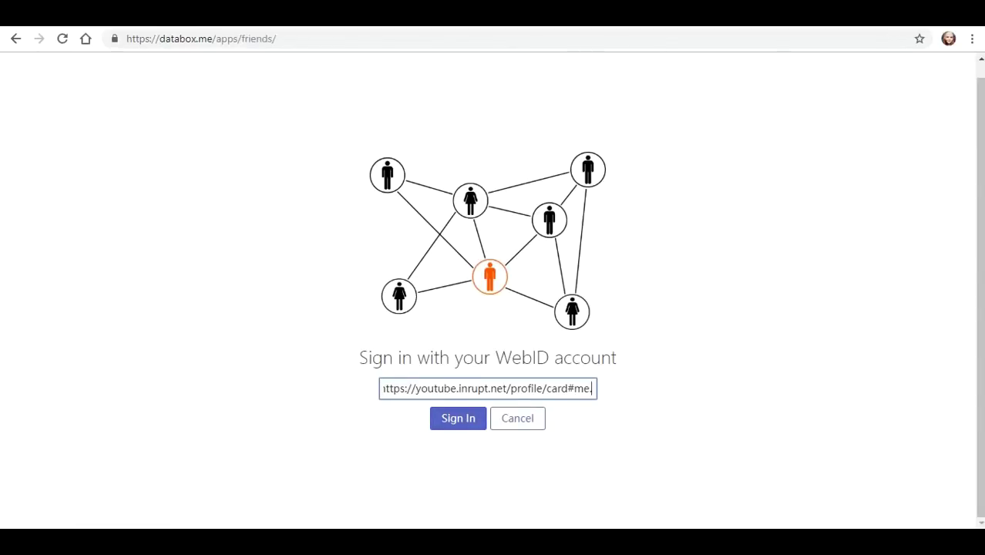
key(BackSpace)
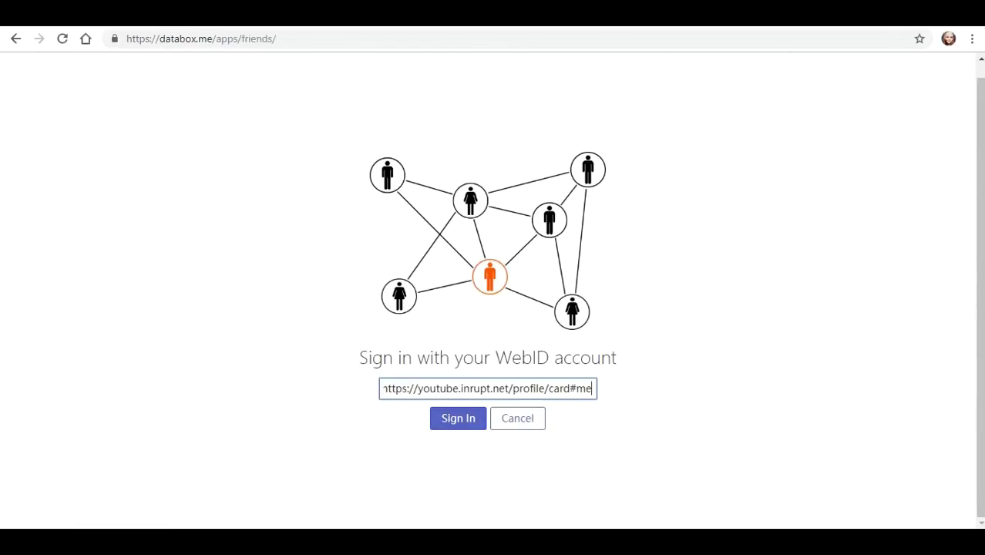